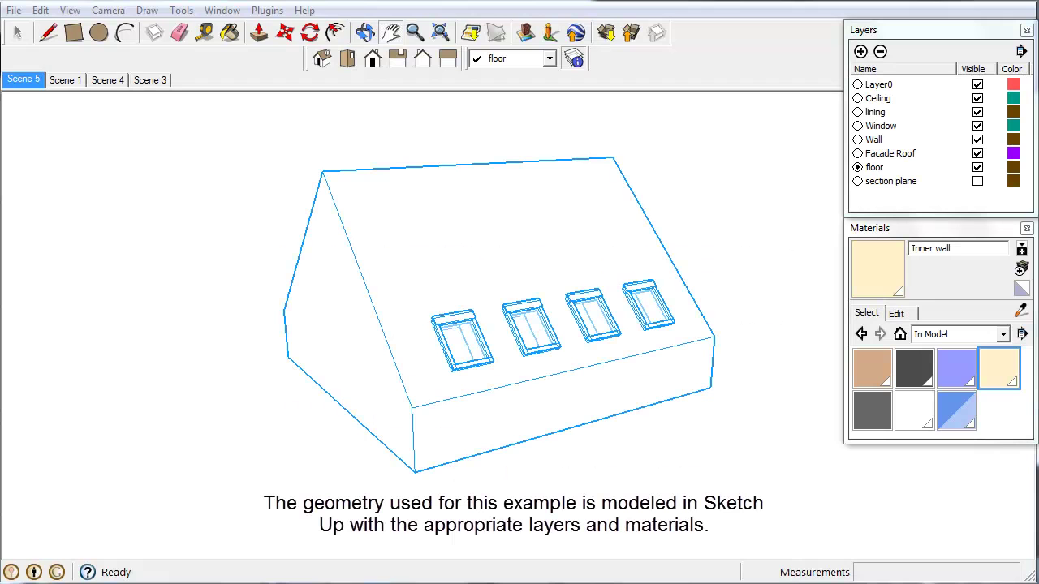
Turn on the model axes and go to Scene 6, with the floor corner at the origin.
{"action": "key", "text": "Page_Down"}
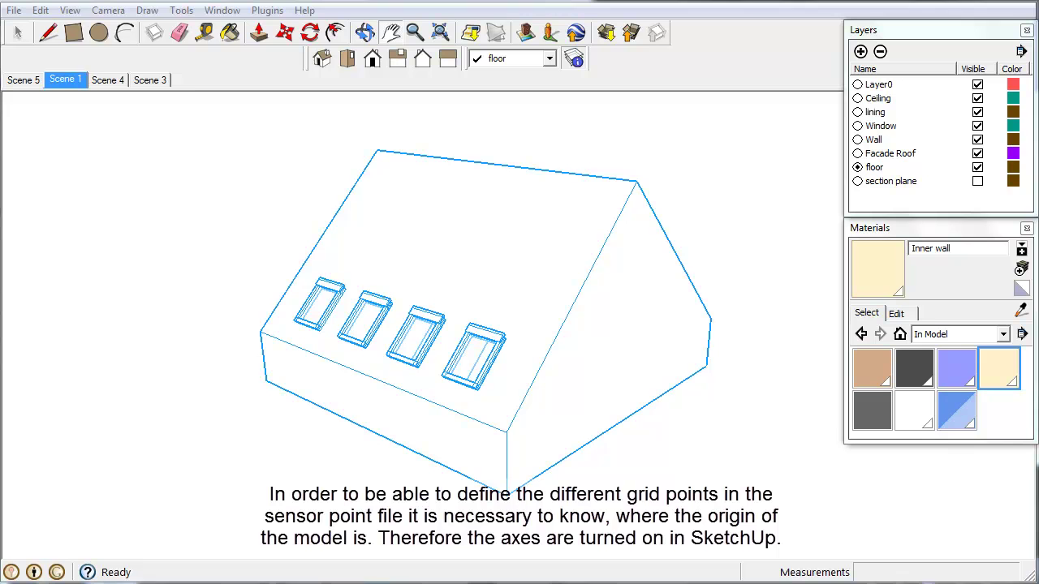
{"action": "left_click", "coordinate": [70, 11]}
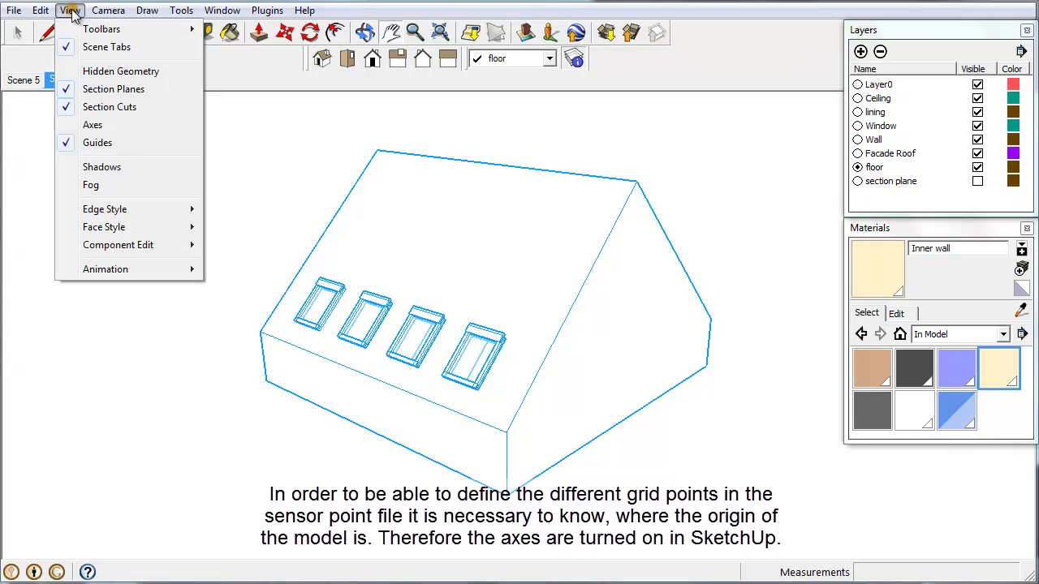
{"action": "left_click", "coordinate": [90, 124]}
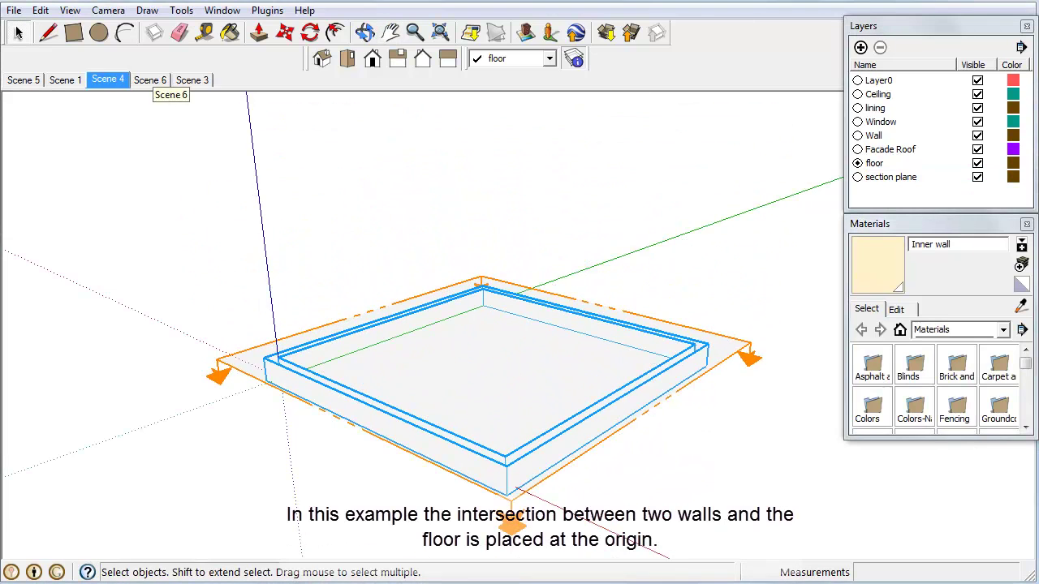
{"action": "left_click", "coordinate": [150, 79]}
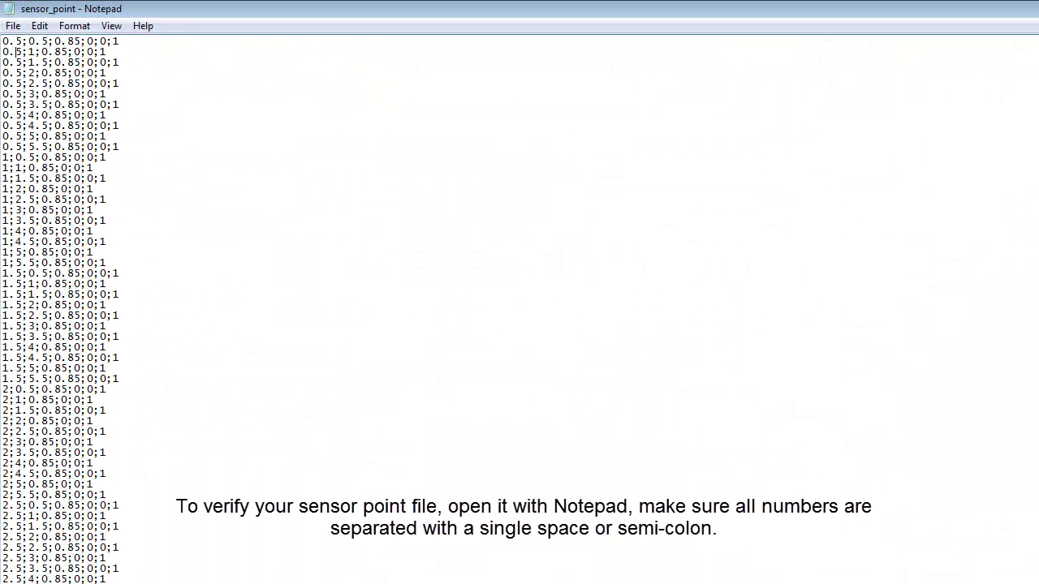
Scroll through sensor_point.txt to check the semicolon-separated point lines.
{"action": "scroll", "coordinate": [61, 311], "scroll_direction": "down", "scroll_amount": 9}
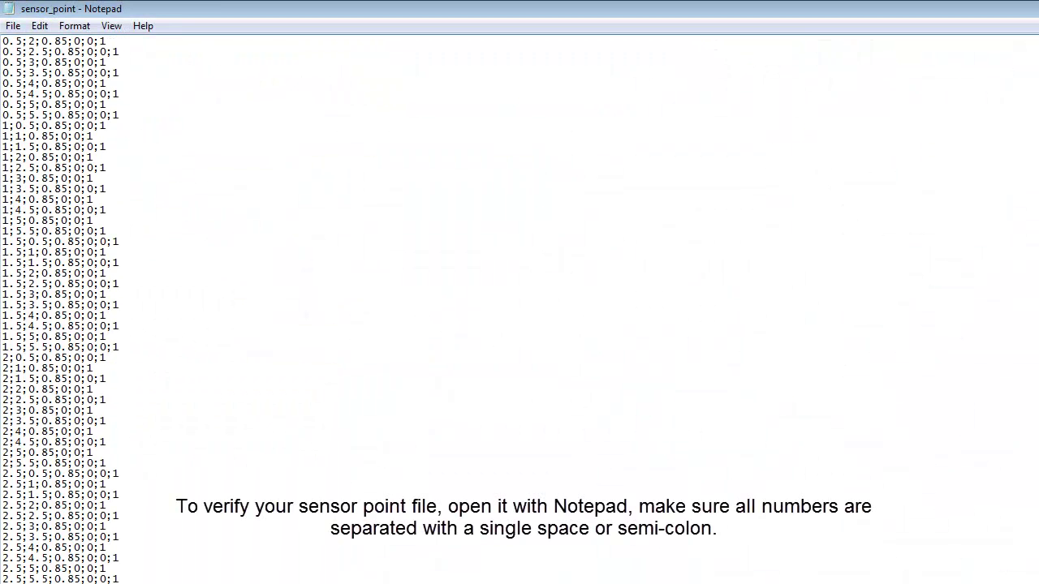
{"action": "scroll", "coordinate": [519, 311], "scroll_direction": "down", "scroll_amount": 8}
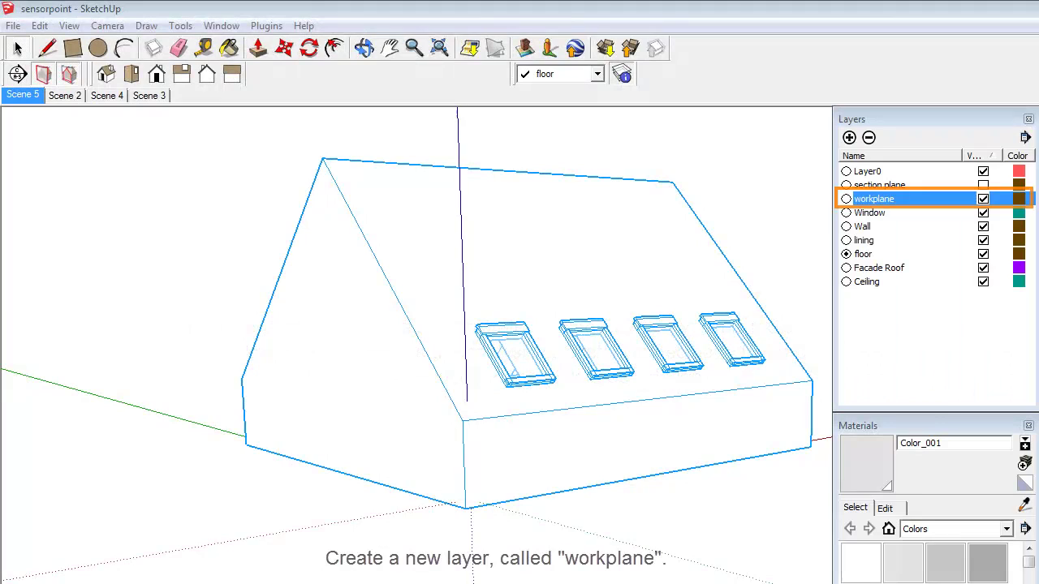
Step through Scene 2 and the Scene 3 top view to inspect the inset work plane.
{"action": "key", "text": "Page_Down"}
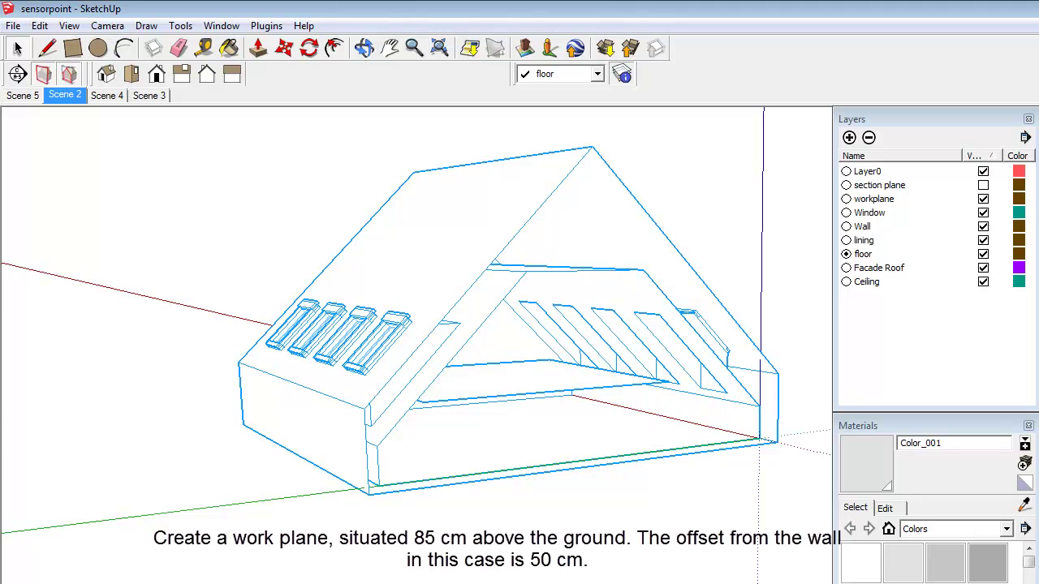
{"action": "left_click", "coordinate": [148, 95]}
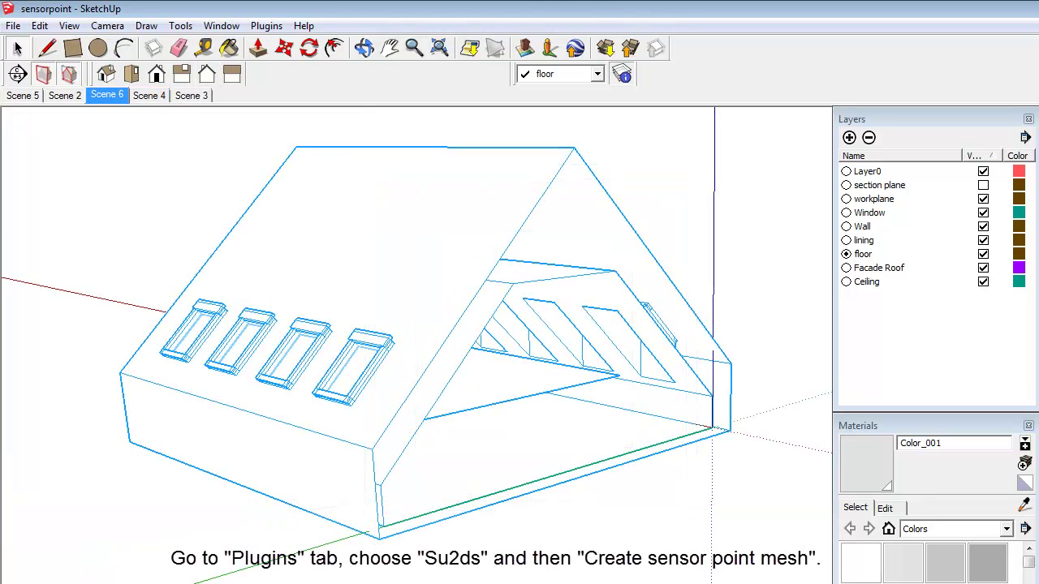
Create an su2ds sensor point mesh on the workplane layer with 0.1 spacing.
{"action": "left_click", "coordinate": [266, 25]}
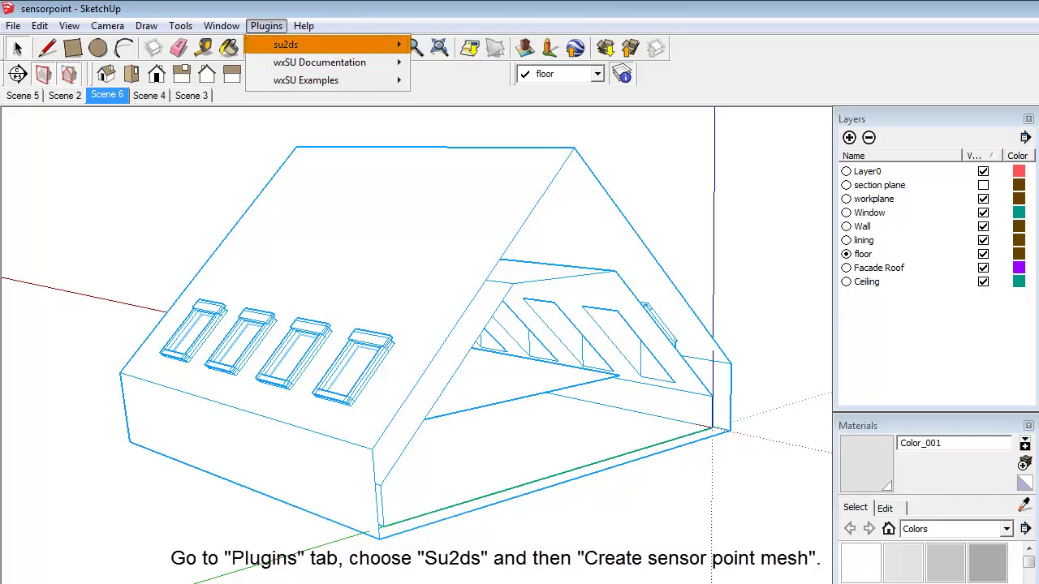
{"action": "mouse_move", "coordinate": [324, 44]}
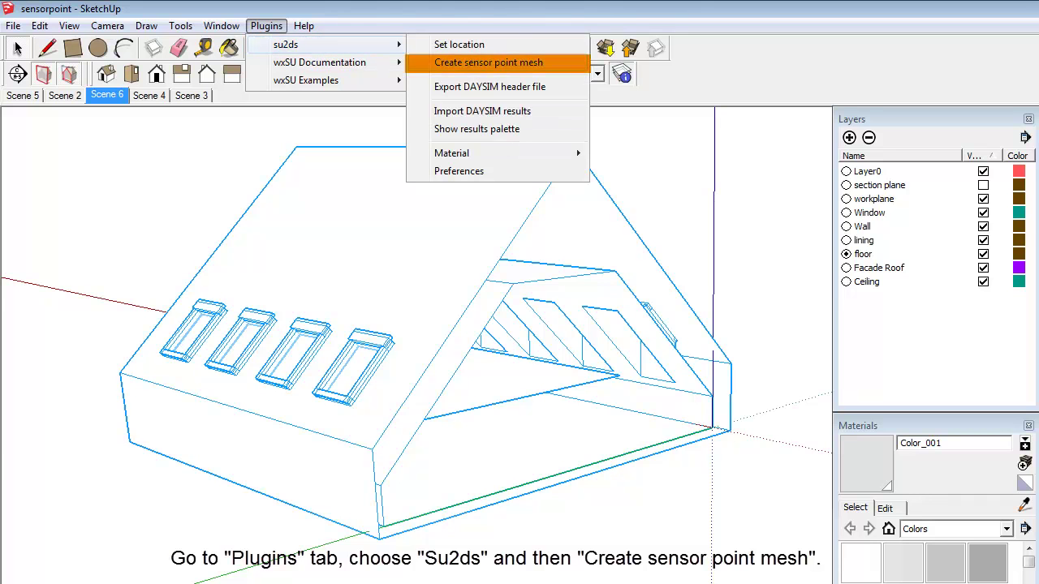
{"action": "left_click", "coordinate": [488, 63]}
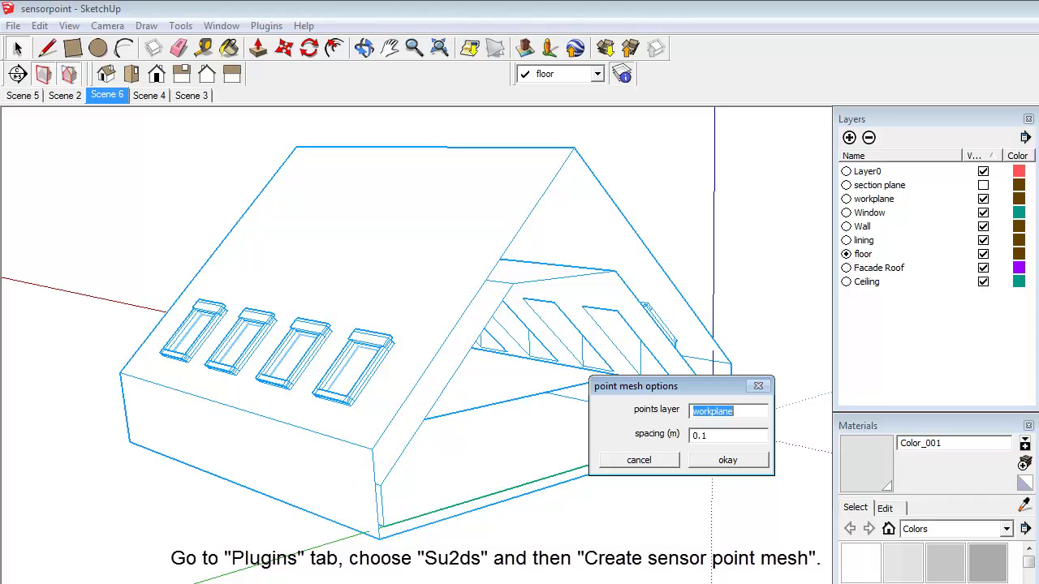
{"action": "left_click", "coordinate": [734, 412]}
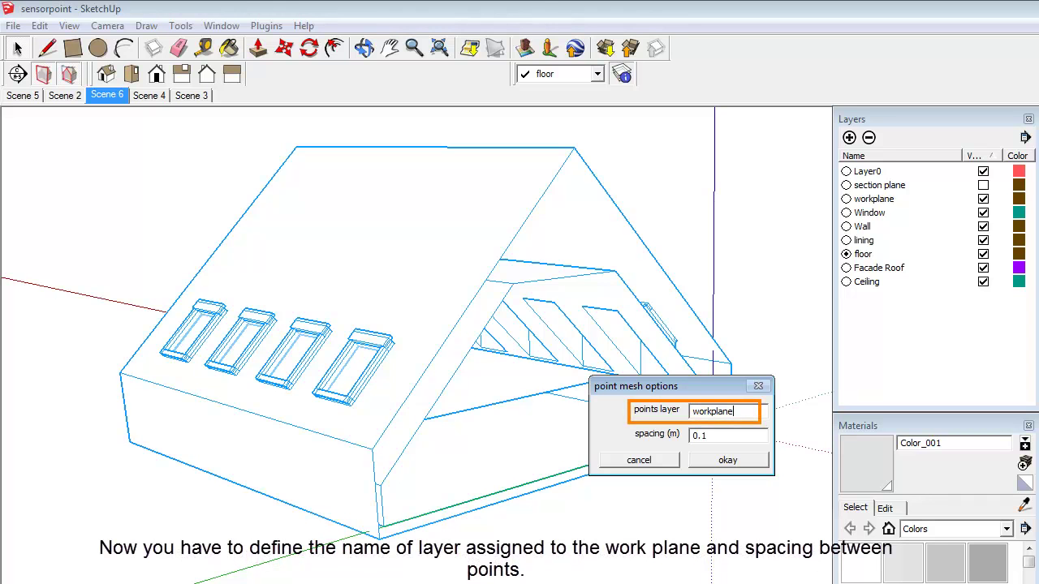
{"action": "left_click_drag", "start_coordinate": [734, 412], "coordinate": [693, 411]}
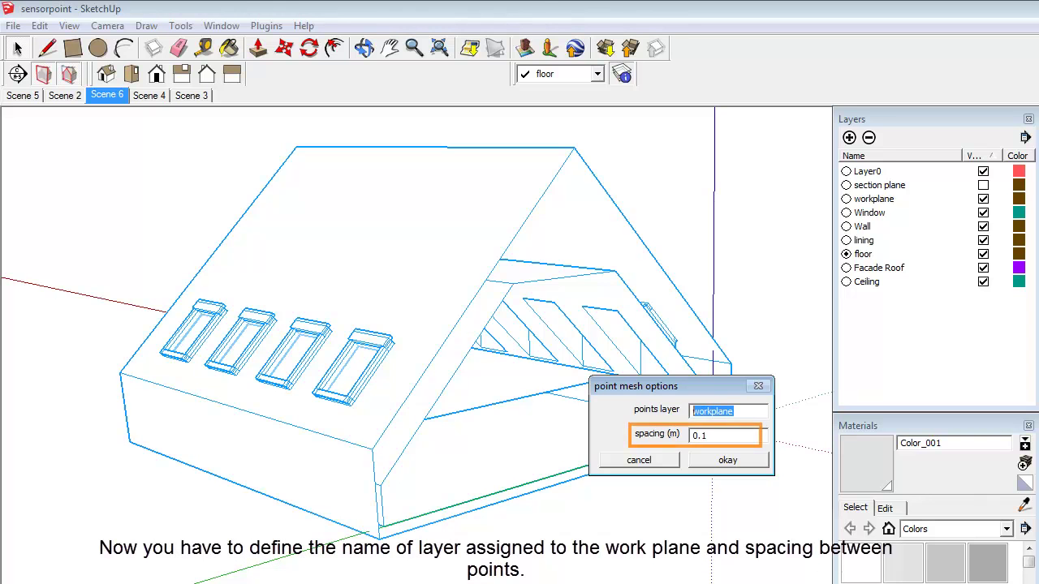
{"action": "left_click", "coordinate": [710, 436]}
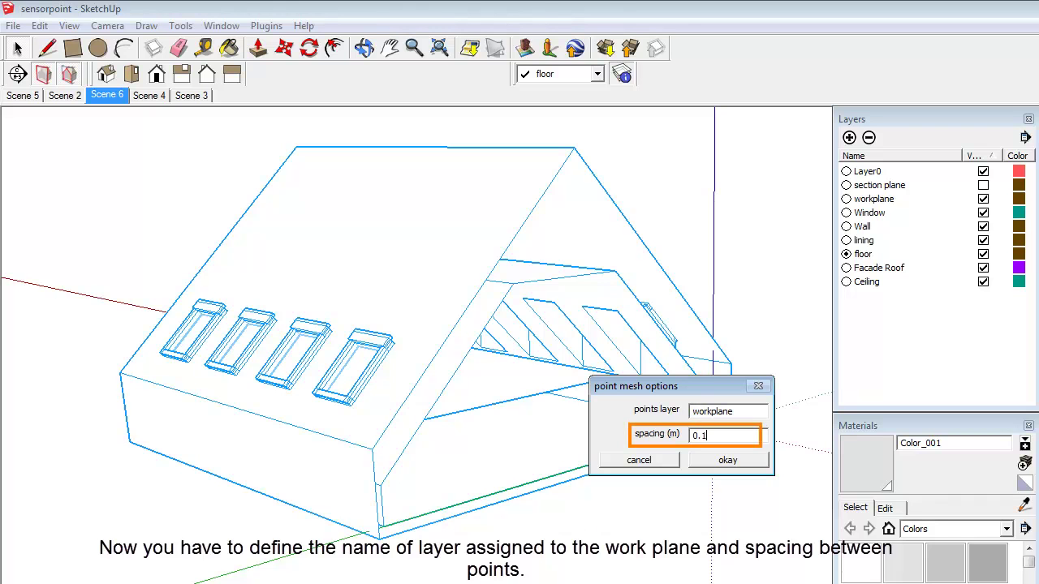
{"action": "left_click_drag", "start_coordinate": [707, 436], "coordinate": [693, 436]}
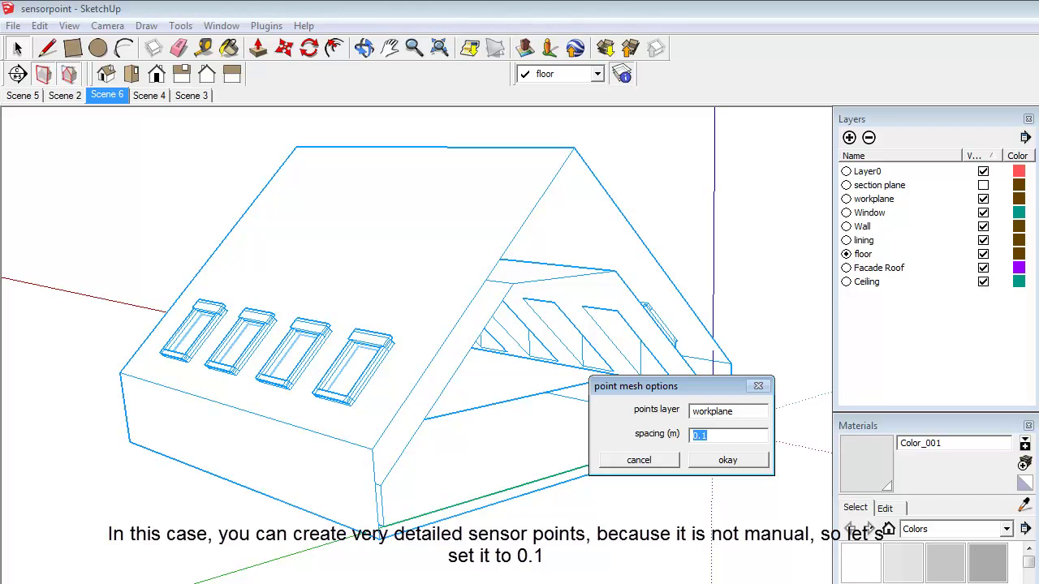
{"action": "key", "text": "Tab"}
{"action": "key", "text": "Return"}
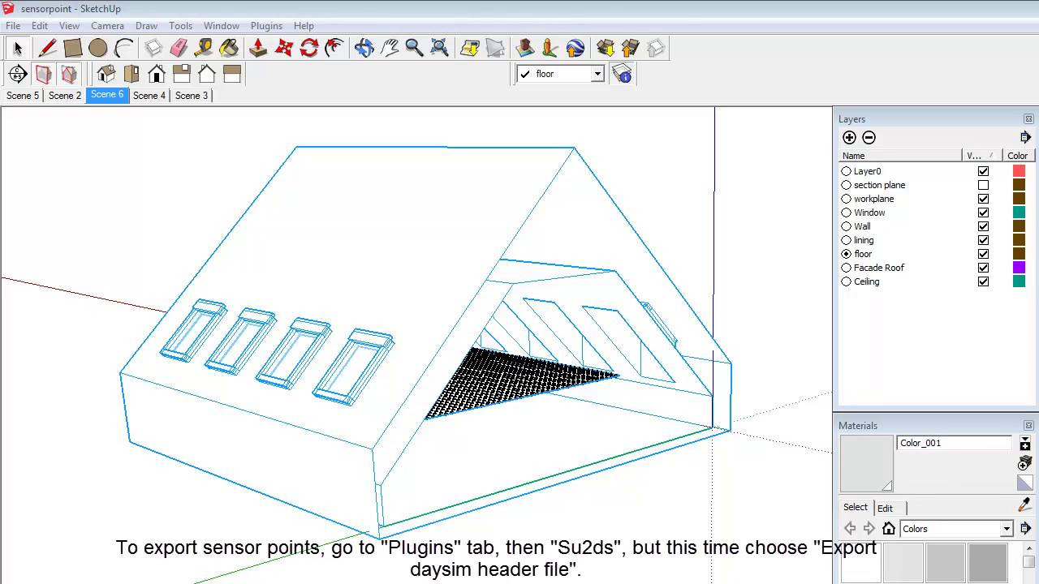
Start the DAYSIM header export and check the project directory and project name sensorpoint.
{"action": "left_click", "coordinate": [266, 25]}
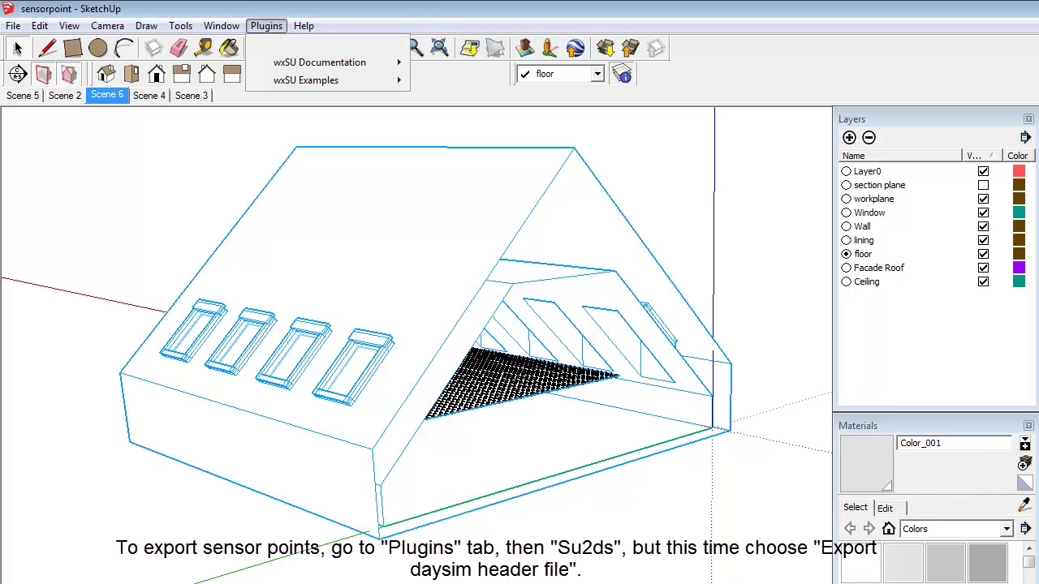
{"action": "mouse_move", "coordinate": [286, 43]}
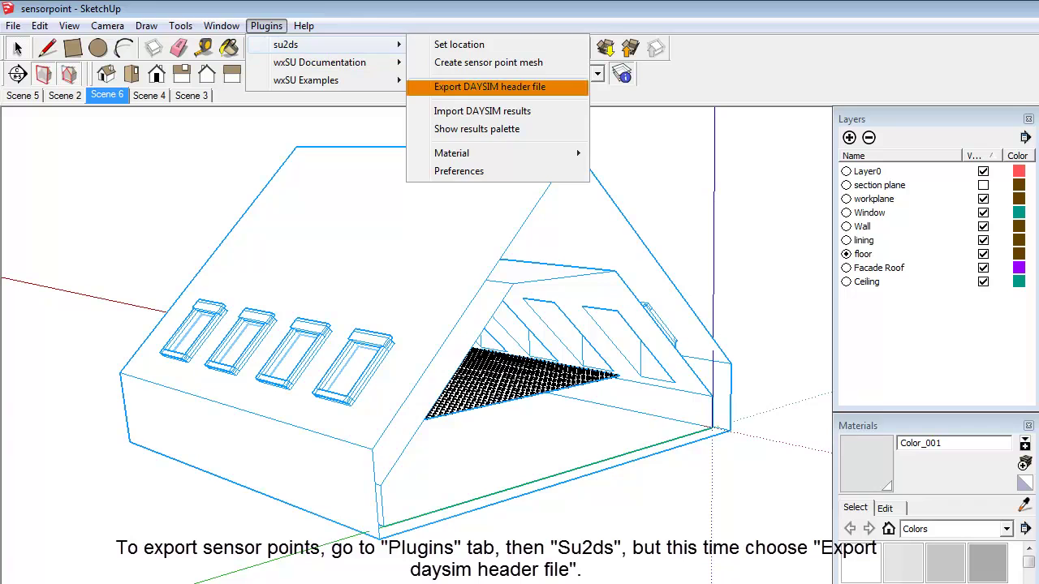
{"action": "left_click", "coordinate": [490, 87]}
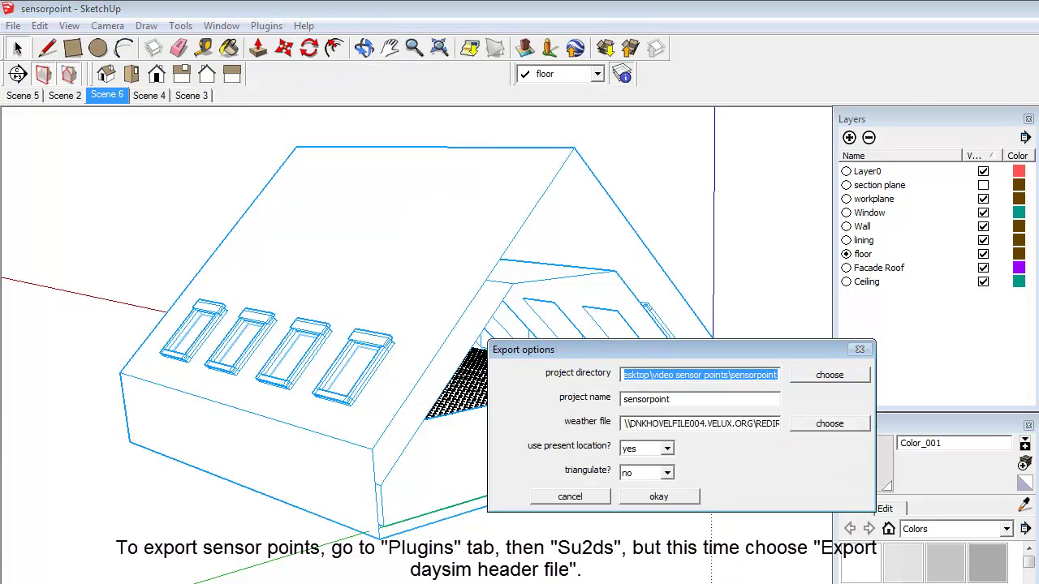
{"action": "left_click", "coordinate": [704, 375]}
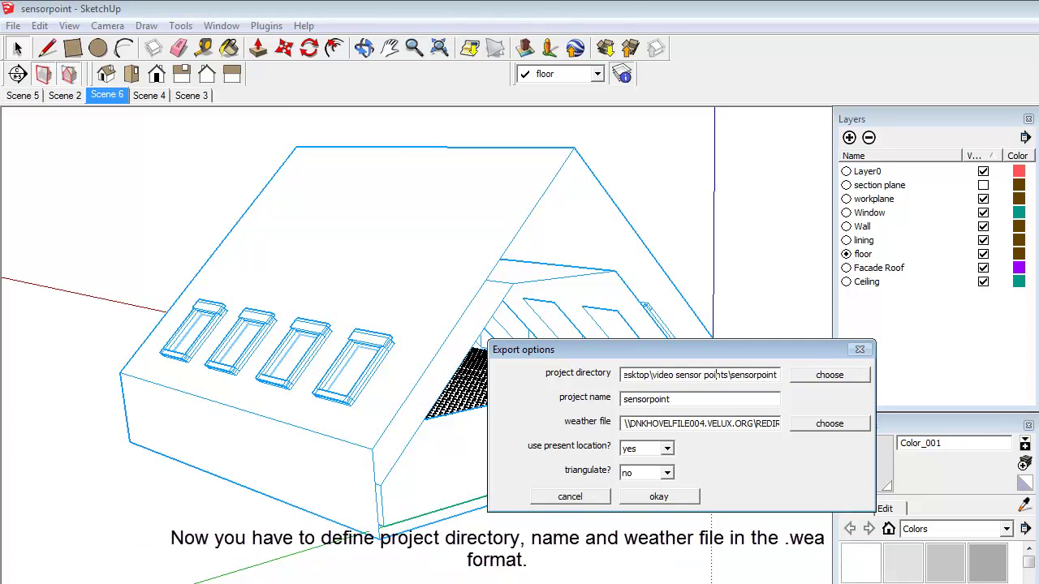
{"action": "left_click_drag", "start_coordinate": [643, 375], "coordinate": [777, 375]}
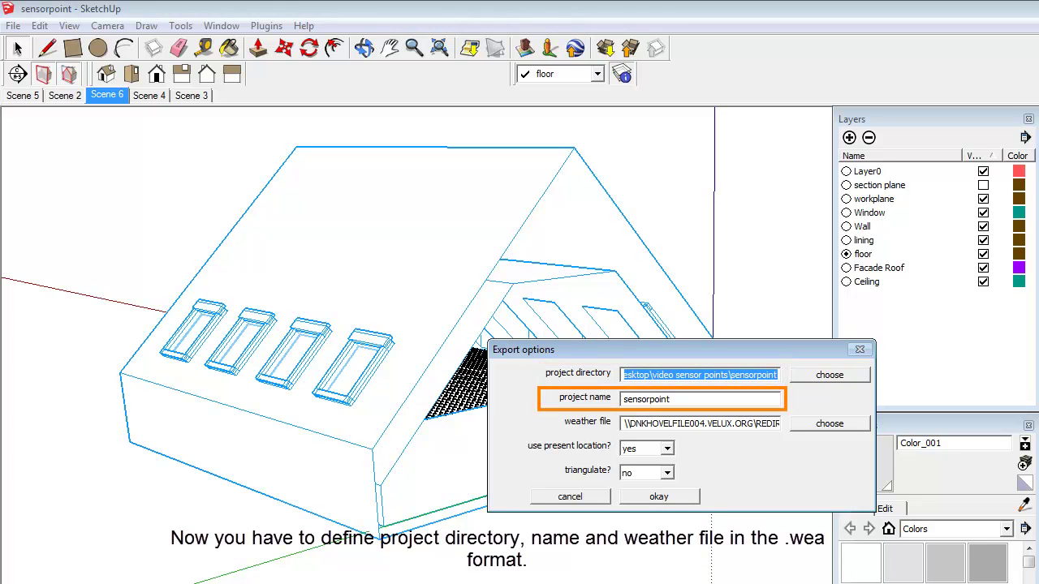
{"action": "left_click", "coordinate": [670, 399]}
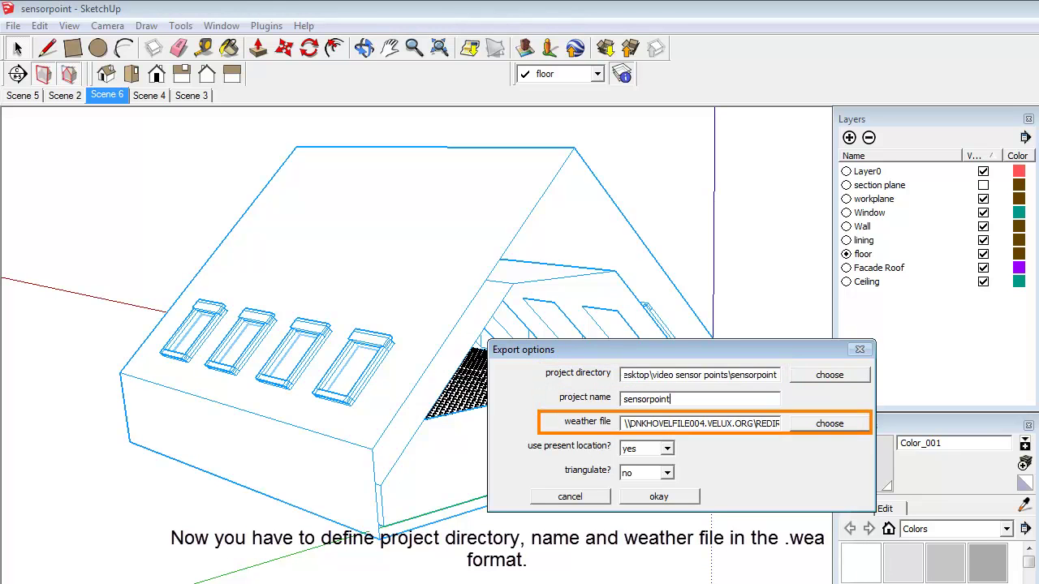
{"action": "left_click_drag", "start_coordinate": [671, 399], "coordinate": [622, 399]}
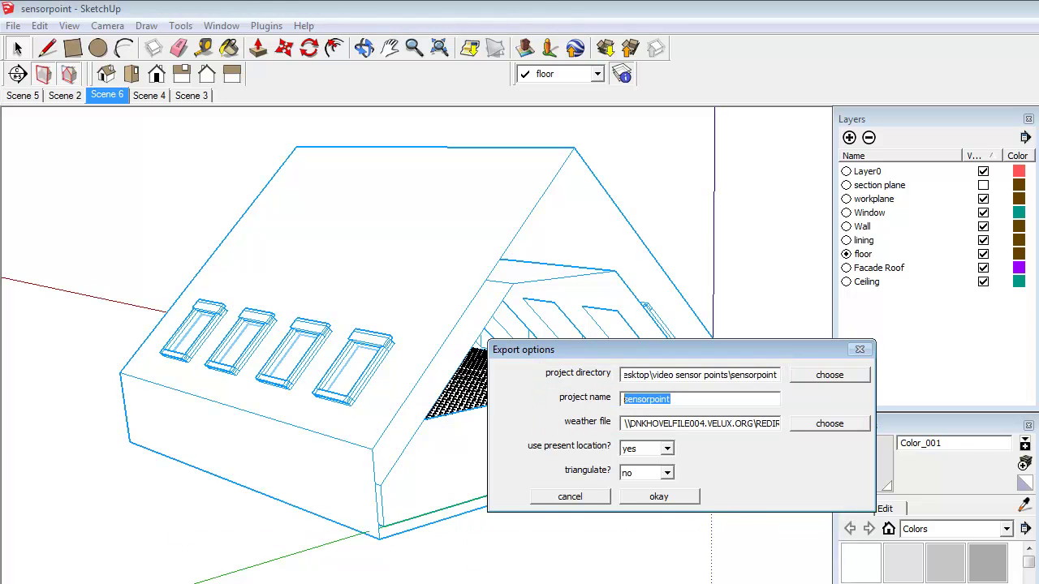
{"action": "left_click", "coordinate": [721, 423]}
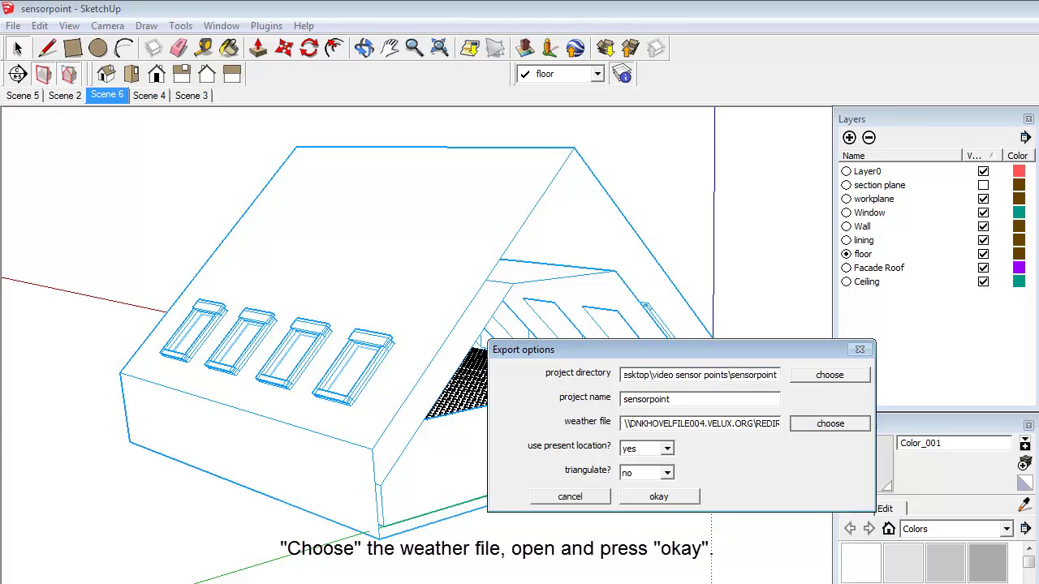
Choose weather_file.wea as the weather file and run the export to completion.
{"action": "left_click", "coordinate": [830, 424]}
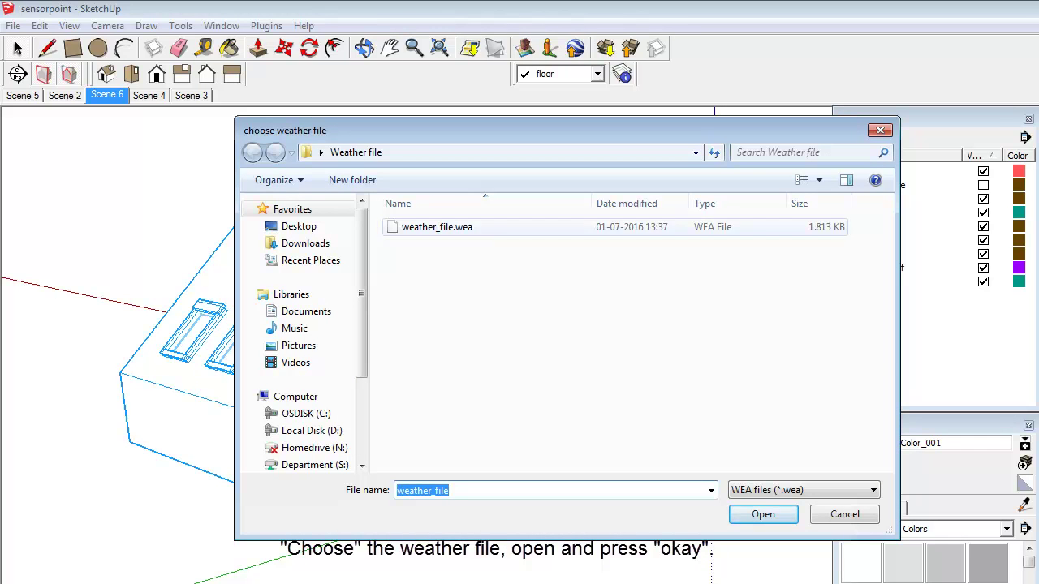
{"action": "left_click", "coordinate": [437, 228]}
{"action": "key", "text": "Return"}
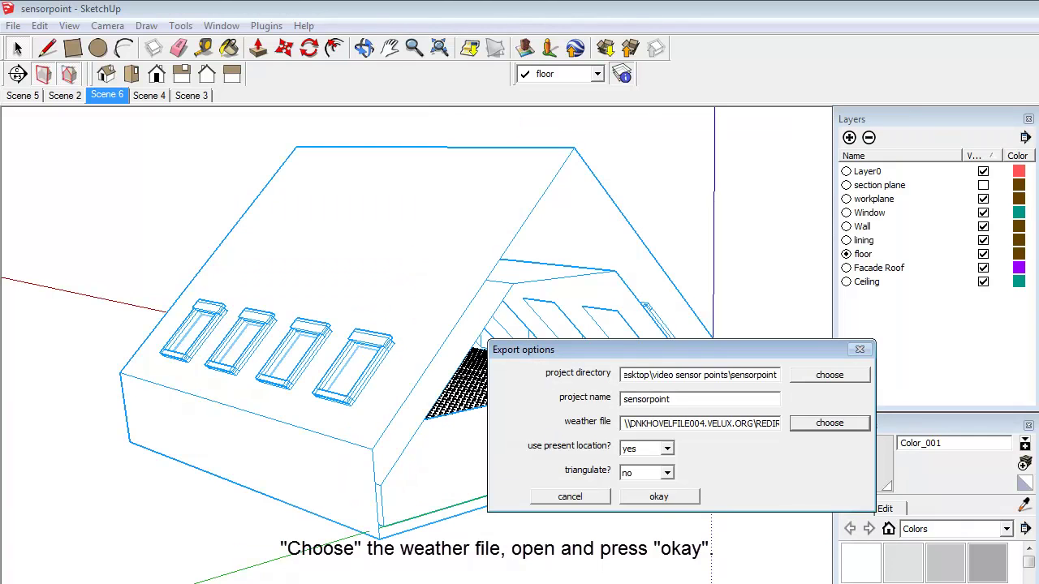
{"action": "key", "text": "Return"}
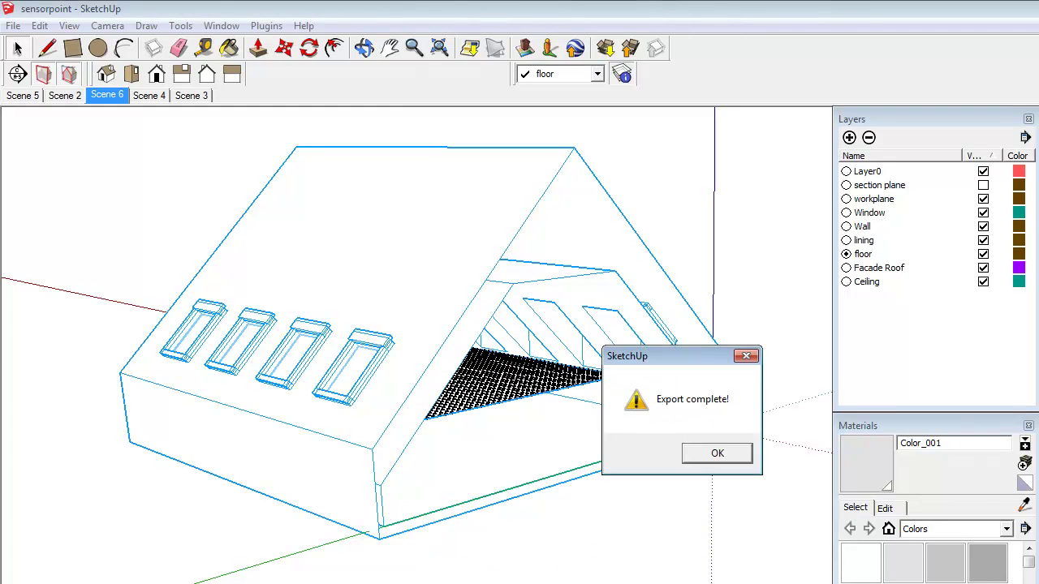
{"action": "key", "text": "Return"}
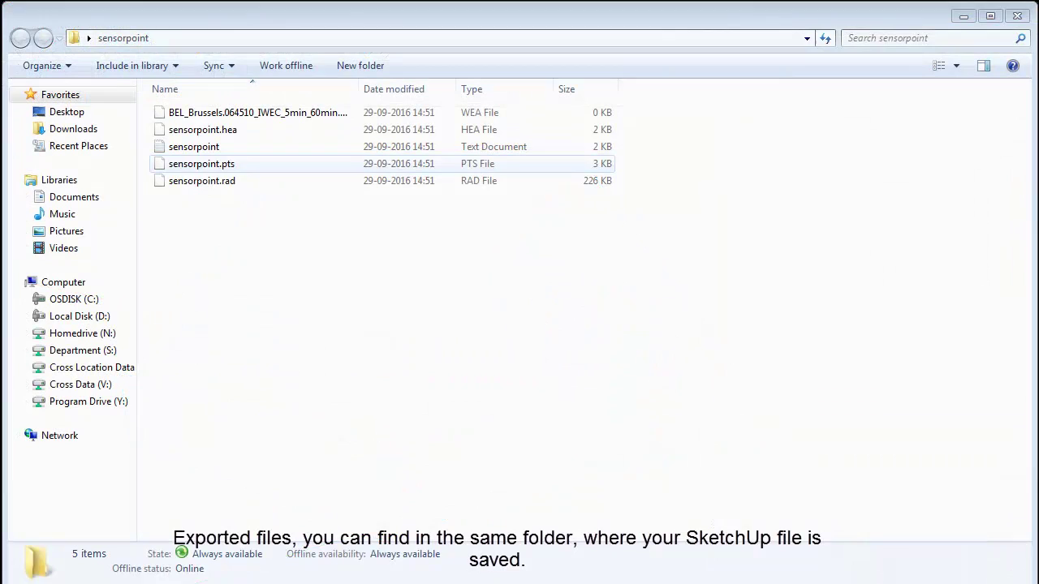
Rename sensorpoint.pts to sensorpoint.csv, accepting the extension-change warning.
{"action": "right_click", "coordinate": [186, 163]}
{"action": "left_click", "coordinate": [212, 387]}
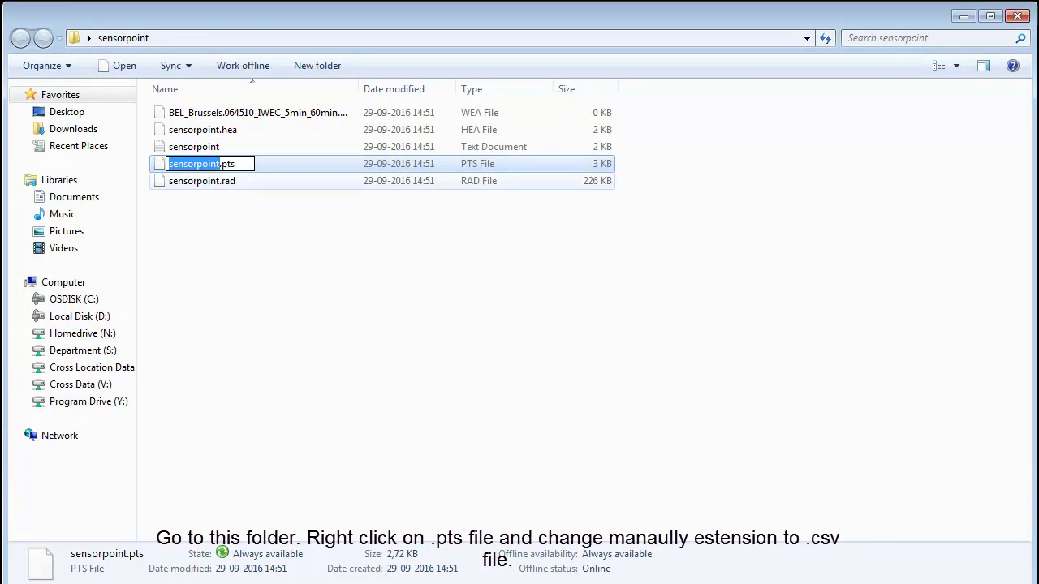
{"action": "key", "text": "End"}
{"action": "key", "text": "BackSpace"}
{"action": "key", "text": "BackSpace"}
{"action": "key", "text": "BackSpace"}
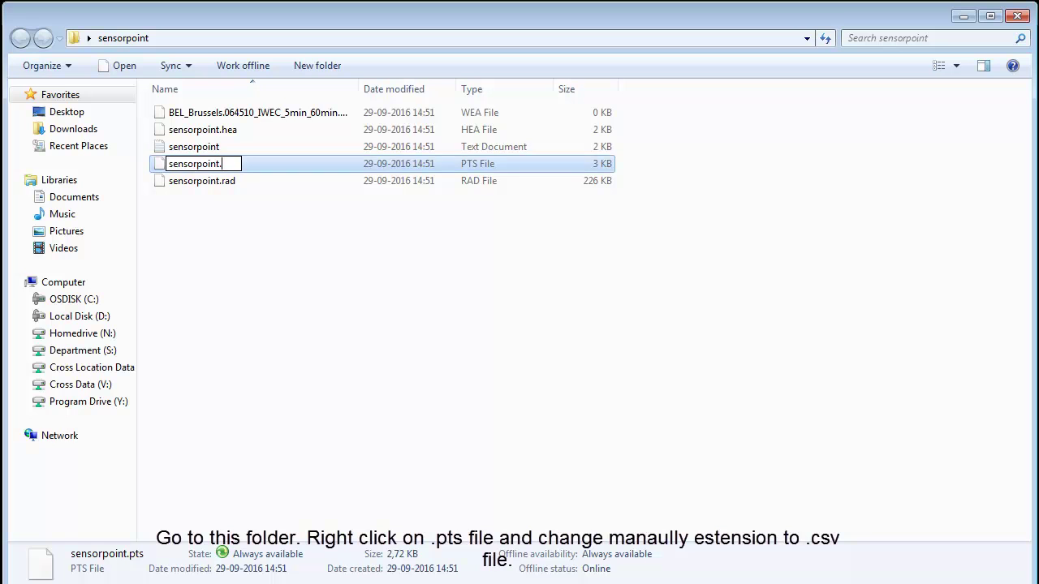
{"action": "type", "text": "csv"}
{"action": "key", "text": "Return"}
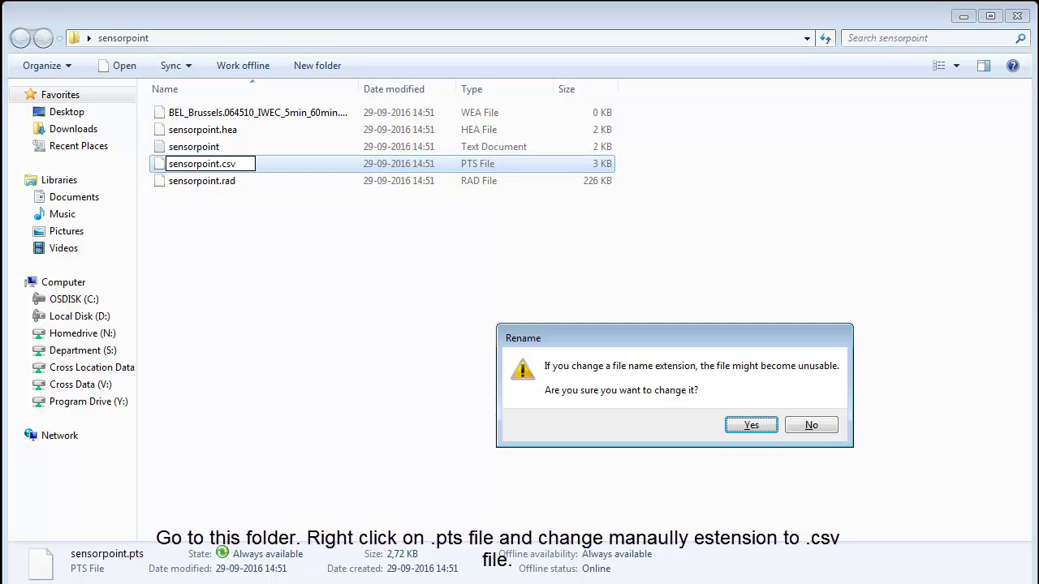
{"action": "key", "text": "Return"}
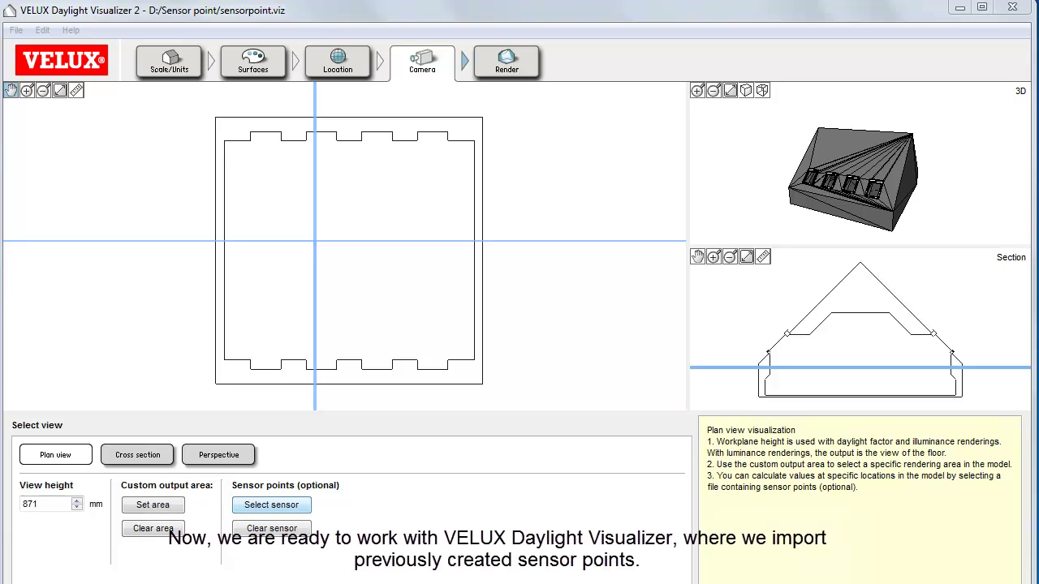
Import sensorpoint.csv as the sensor points file, loading 121 points.
{"action": "left_click", "coordinate": [271, 505]}
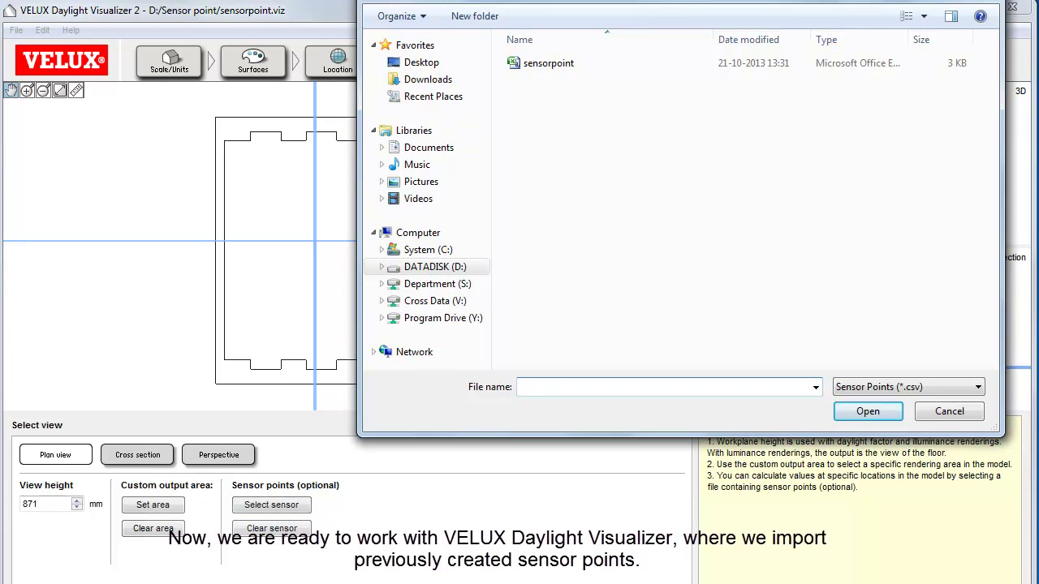
{"action": "left_click", "coordinate": [548, 62]}
{"action": "left_click", "coordinate": [867, 411]}
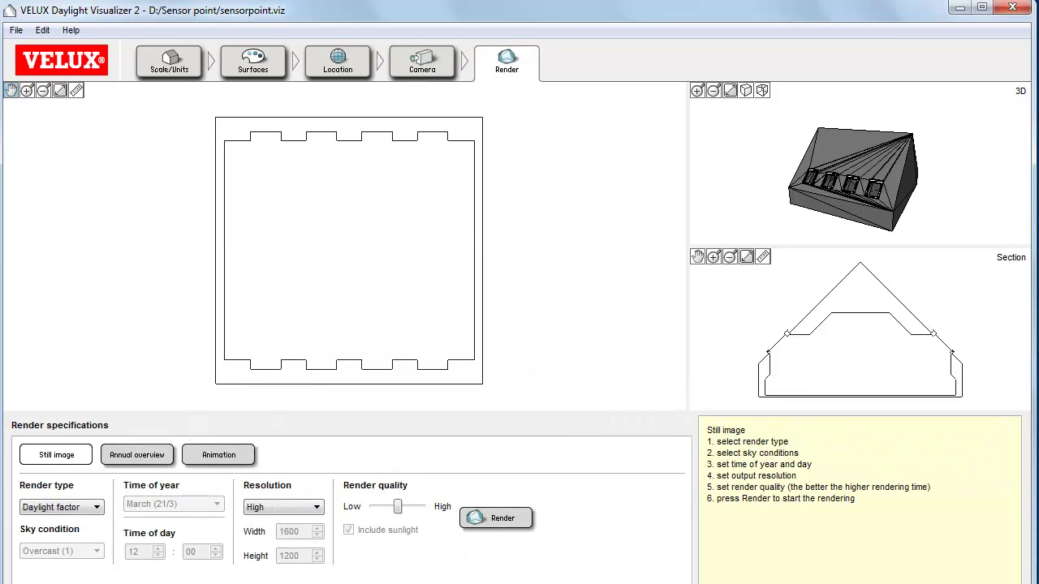
Render the Daylight factor result on the sensor points.
{"action": "left_click", "coordinate": [495, 518]}
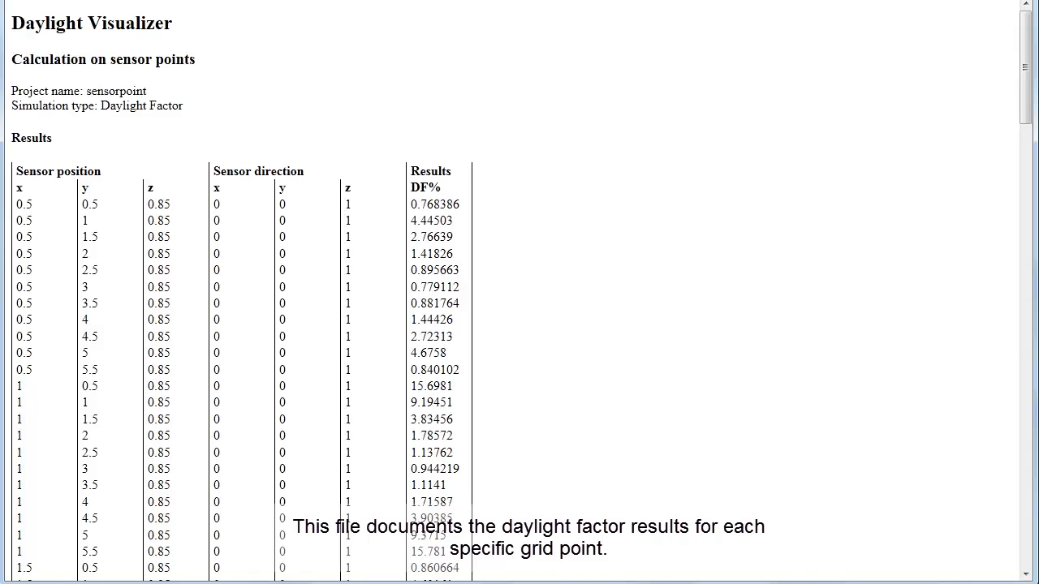
Scroll the HTML report to the statistics (average DF 3.96, min 0.65, max 15.78) and overview grid.
{"action": "scroll", "coordinate": [519, 292], "scroll_direction": "down", "scroll_amount": 8}
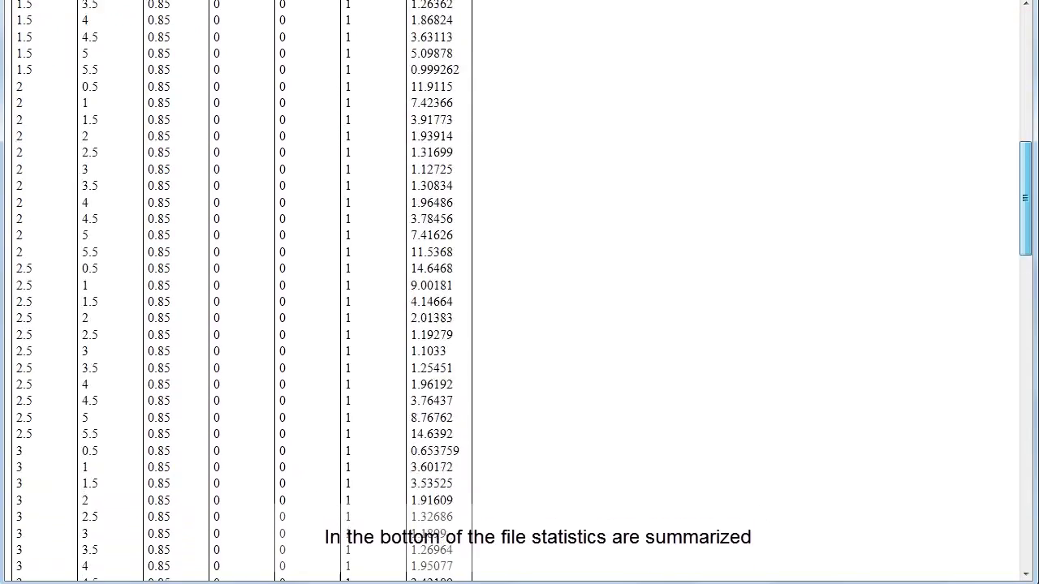
{"action": "scroll", "coordinate": [519, 292], "scroll_direction": "down", "scroll_amount": 15}
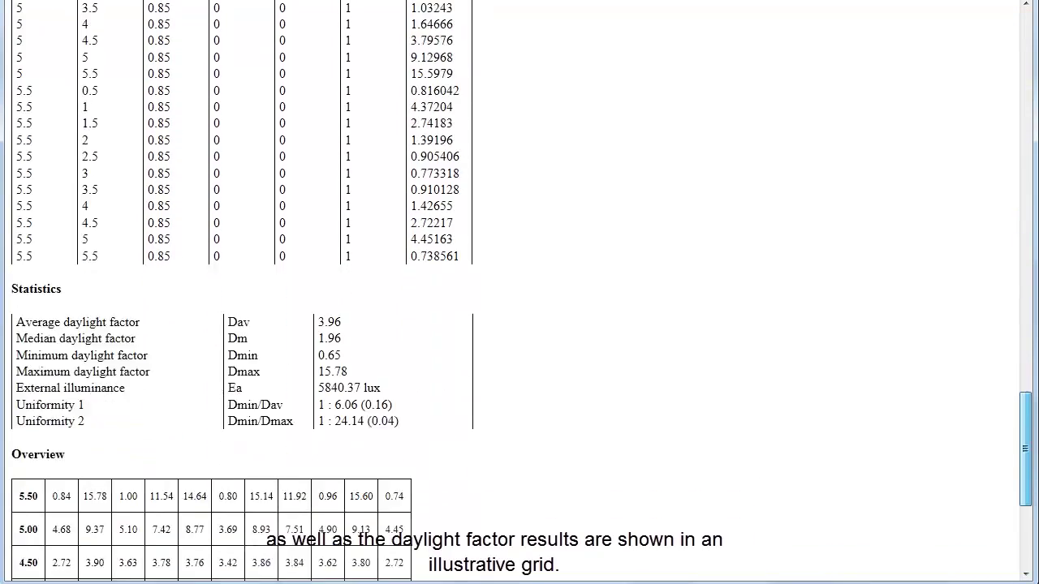
{"action": "scroll", "coordinate": [520, 292], "scroll_direction": "down", "scroll_amount": 4}
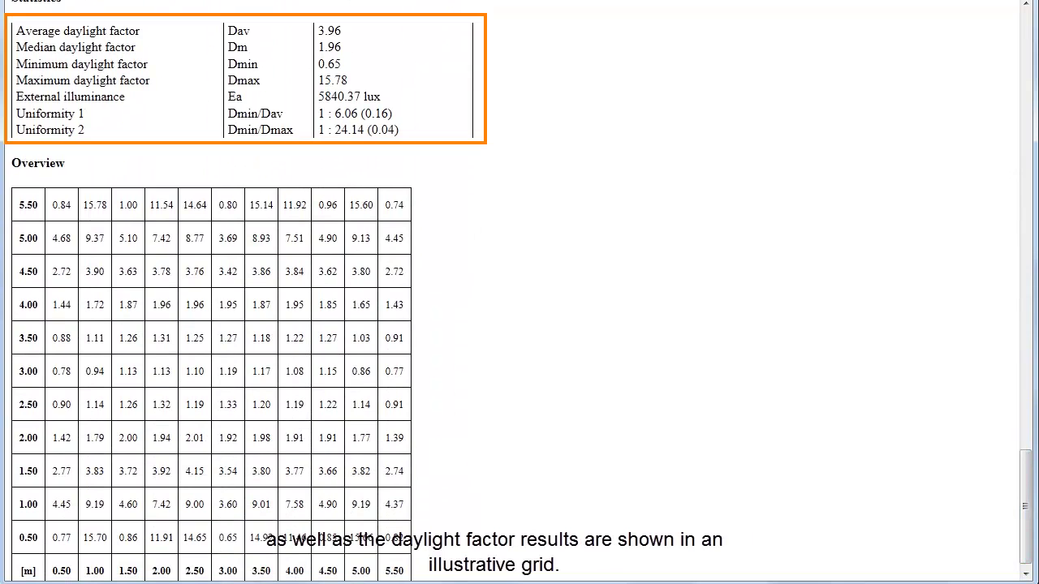